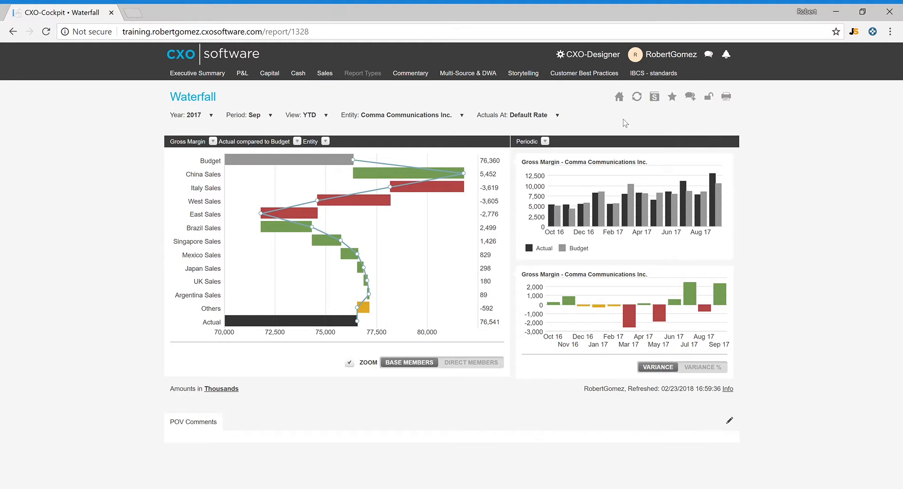
Switch to CXO-Designer and create an EPM report named Waterfall Sample from the existing Waterfall template, then collapse the report list.
left_click(597, 57)
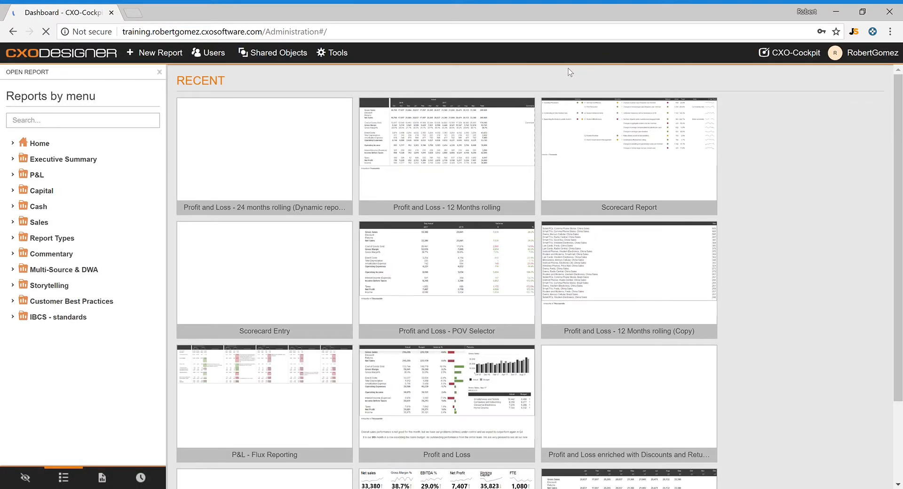
left_click(155, 53)
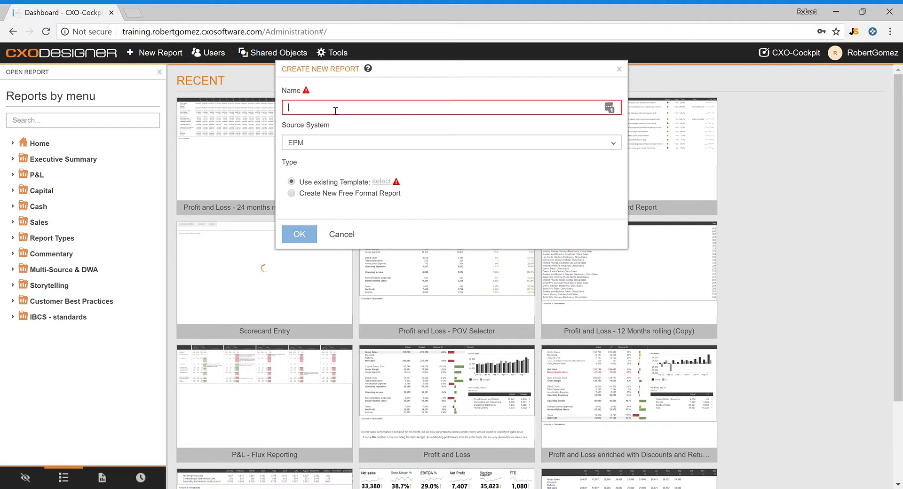
type("Waterfall Sample")
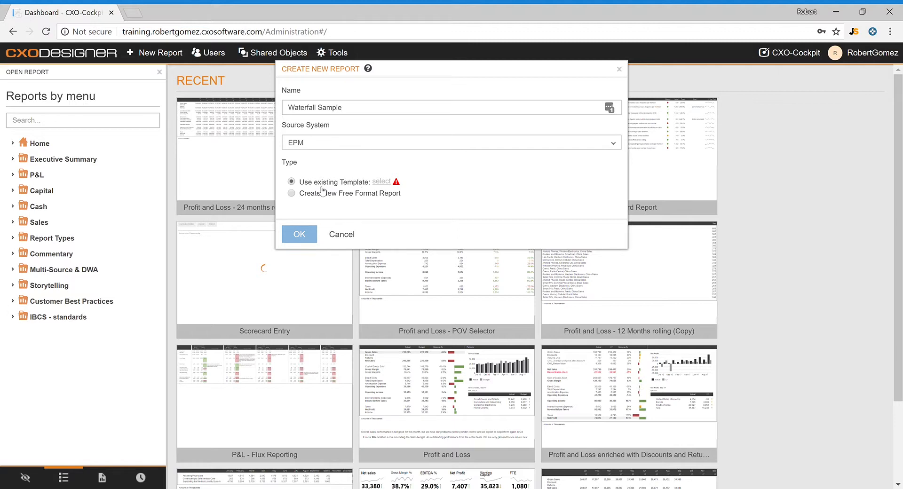
left_click(386, 182)
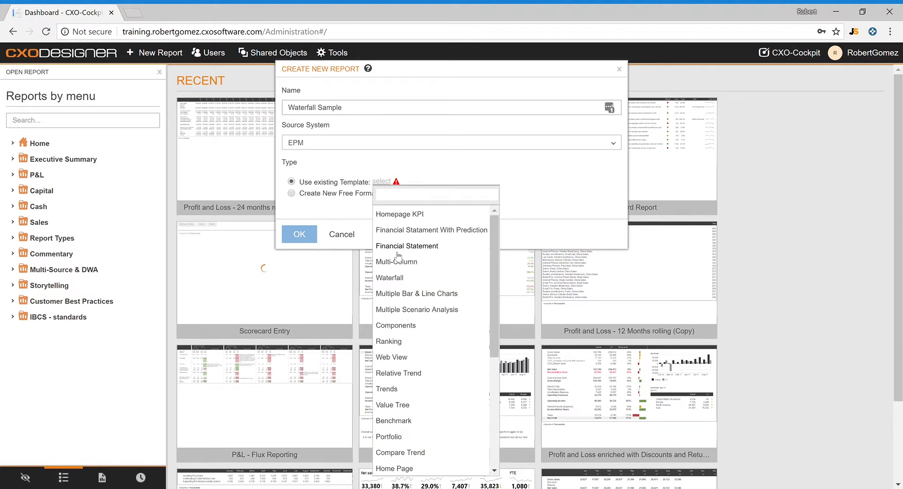
left_click(399, 278)
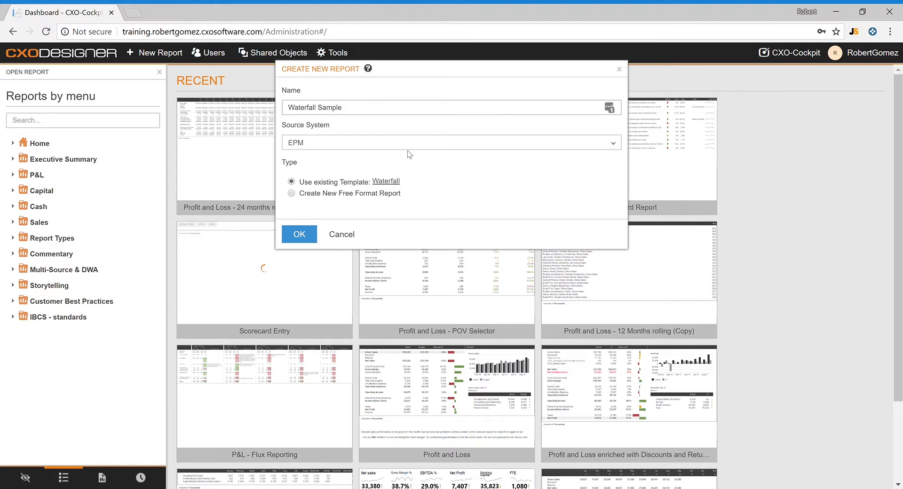
key("Return")
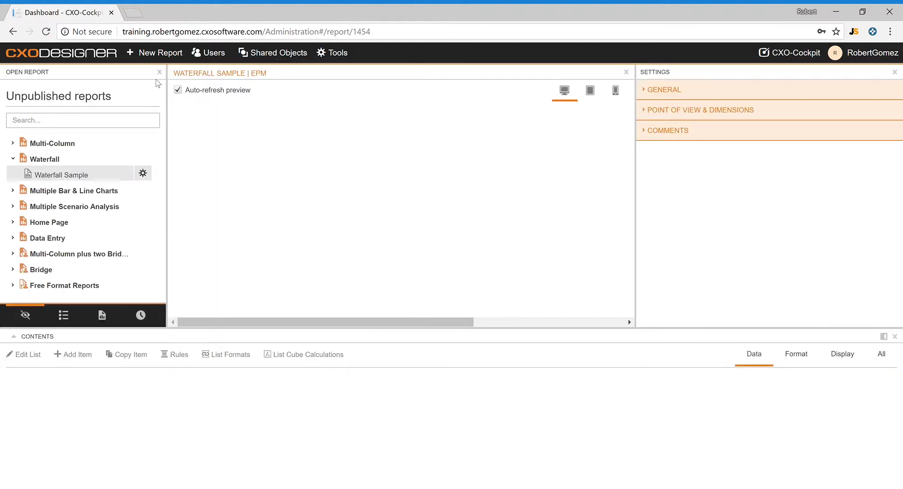
left_click(160, 73)
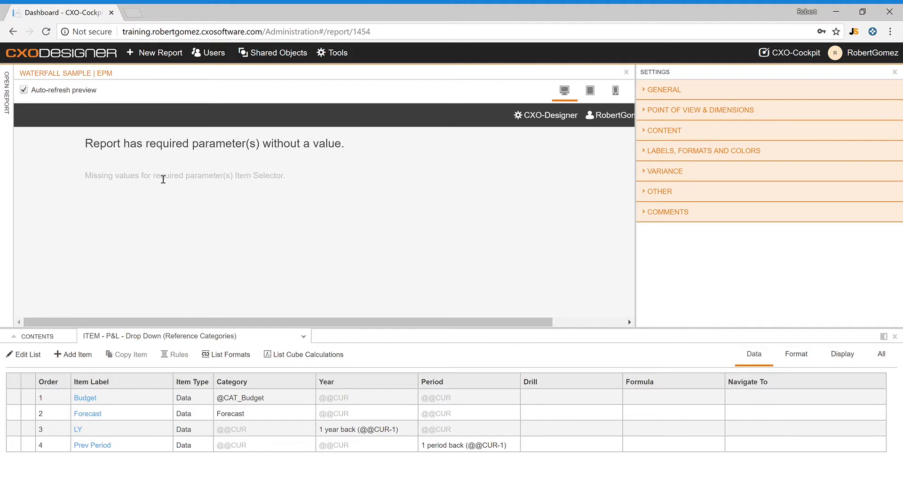
Assign the shared list ROW - PL Summary to the report's required Item Selector parameter.
left_click_drag(85, 178, 267, 162)
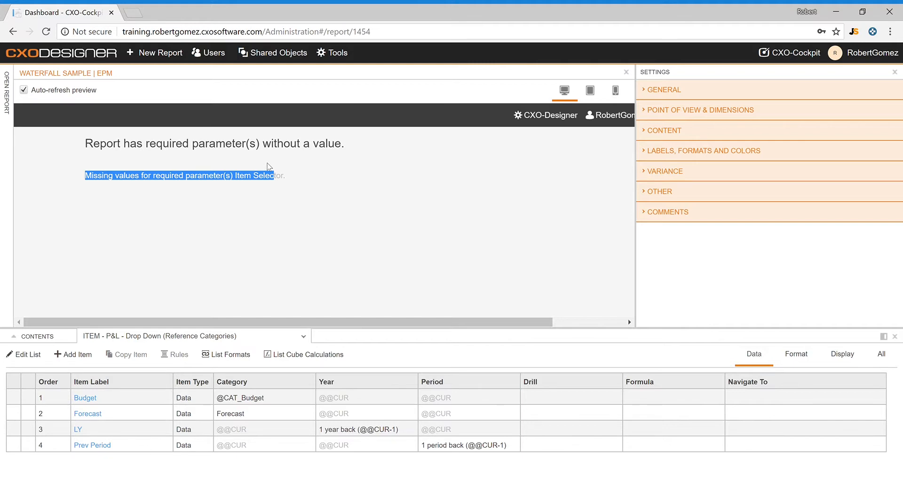
left_click(454, 182)
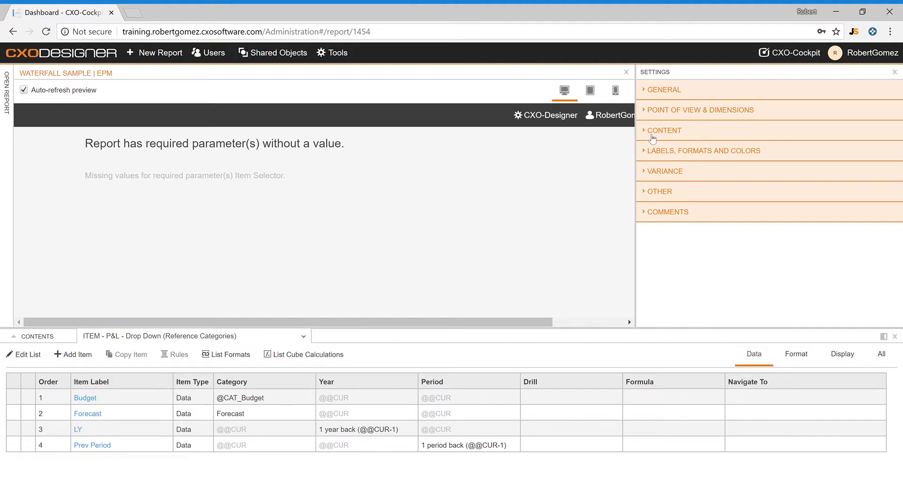
left_click(656, 135)
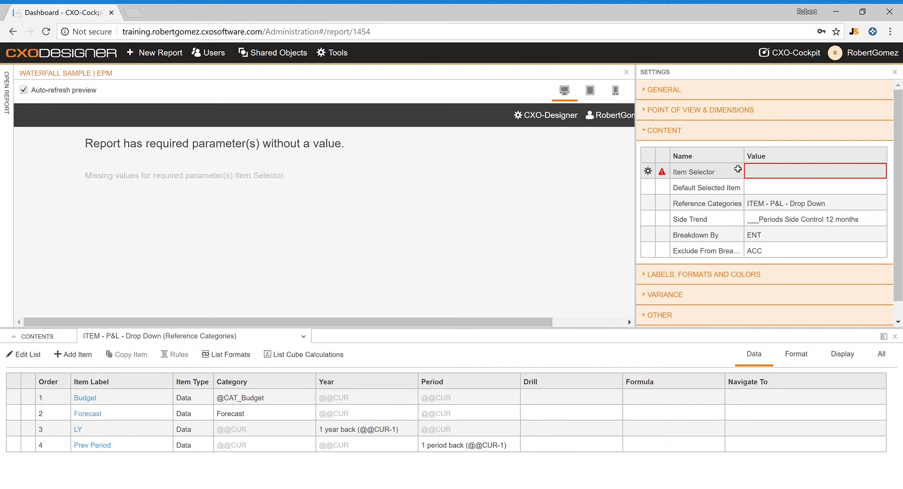
left_click(782, 171)
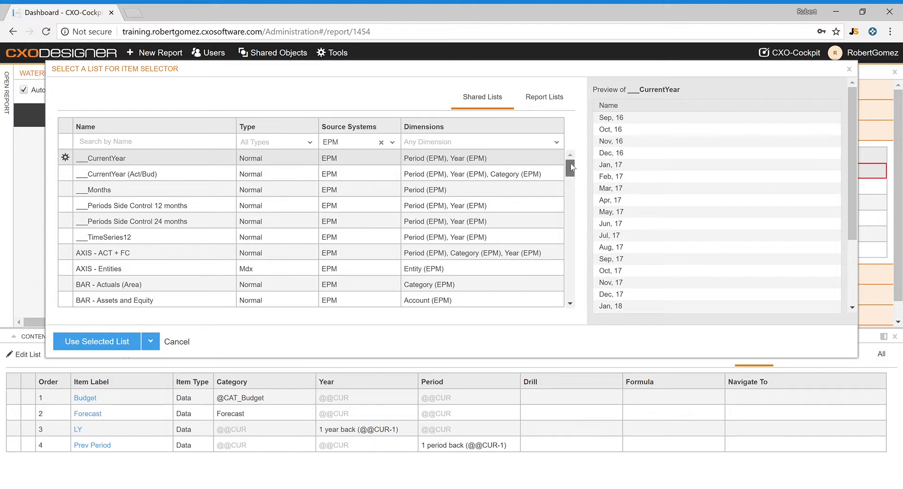
left_click_drag(571, 166, 566, 224)
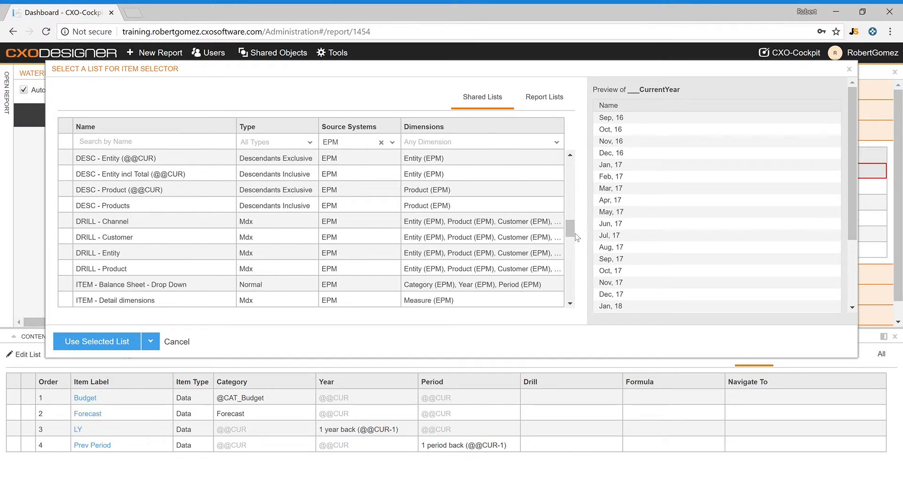
scroll(572, 234, "down", 1)
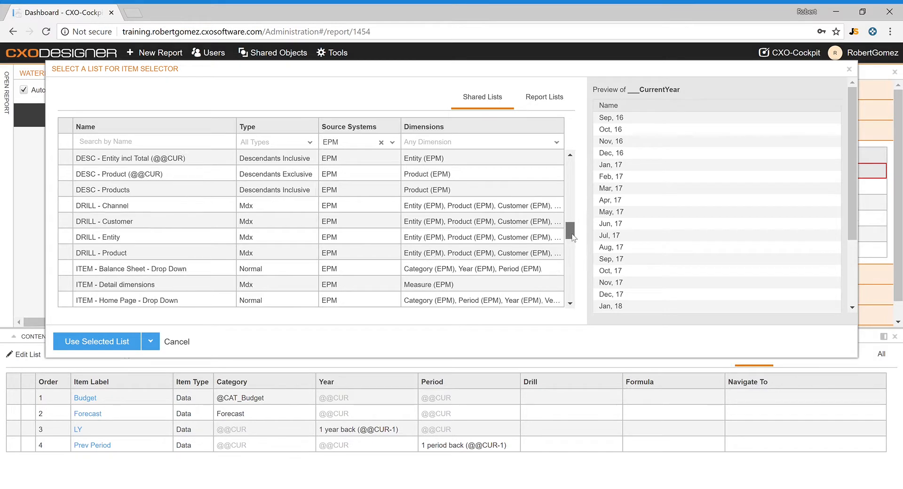
left_click(546, 109)
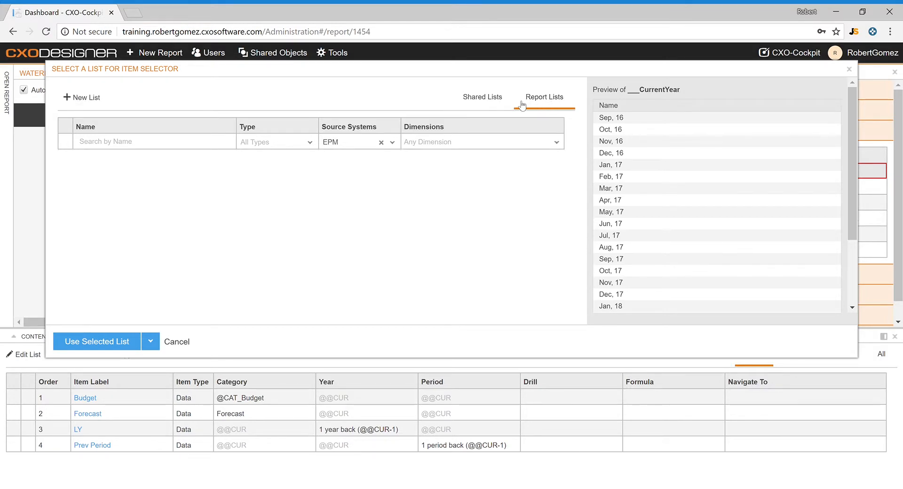
left_click(486, 101)
left_click_drag(570, 168, 570, 285)
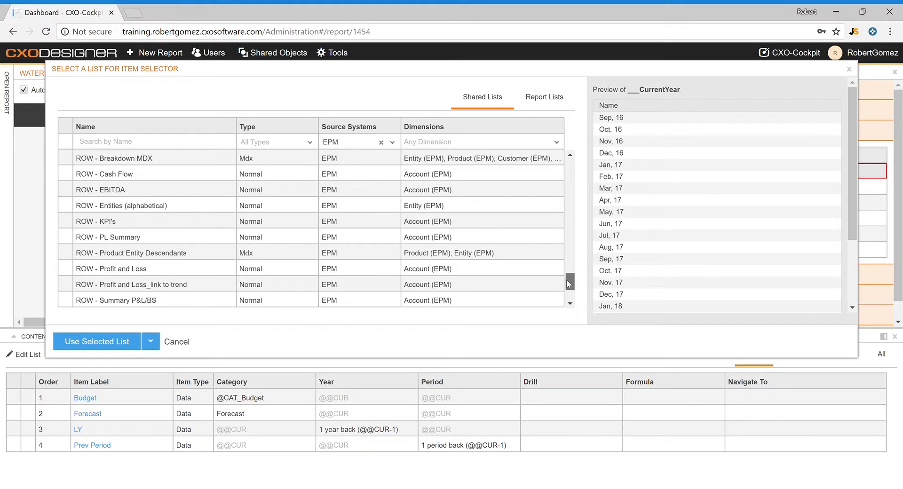
left_click(132, 240)
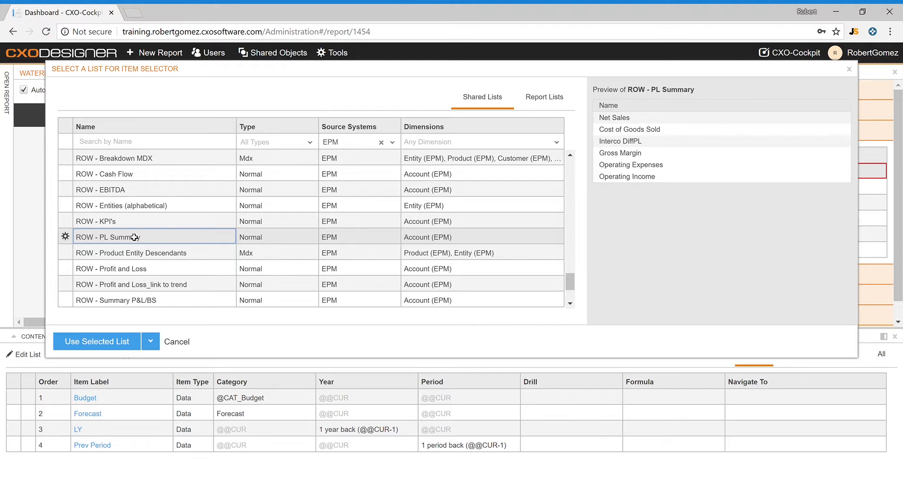
left_click(116, 342)
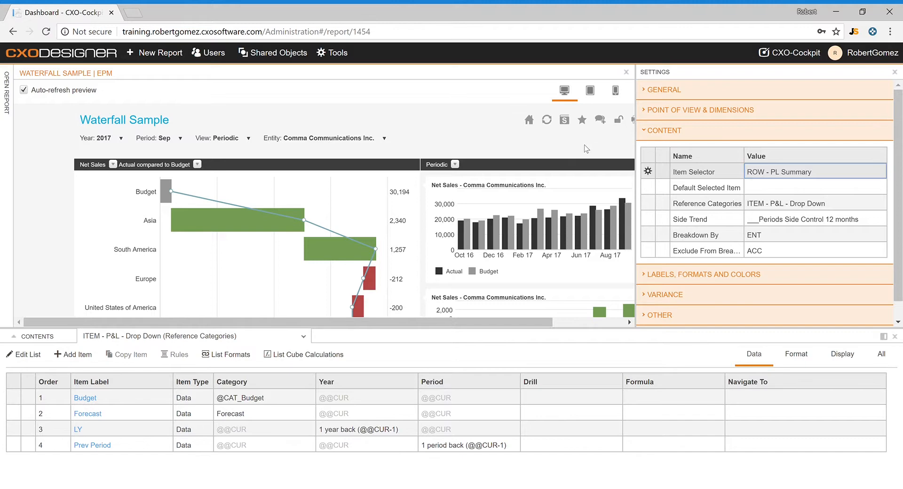
Review the ITEM - P&L - Drop Down list assigned to Reference Categories and close the list selection without changing it.
key("ctrl+minus")
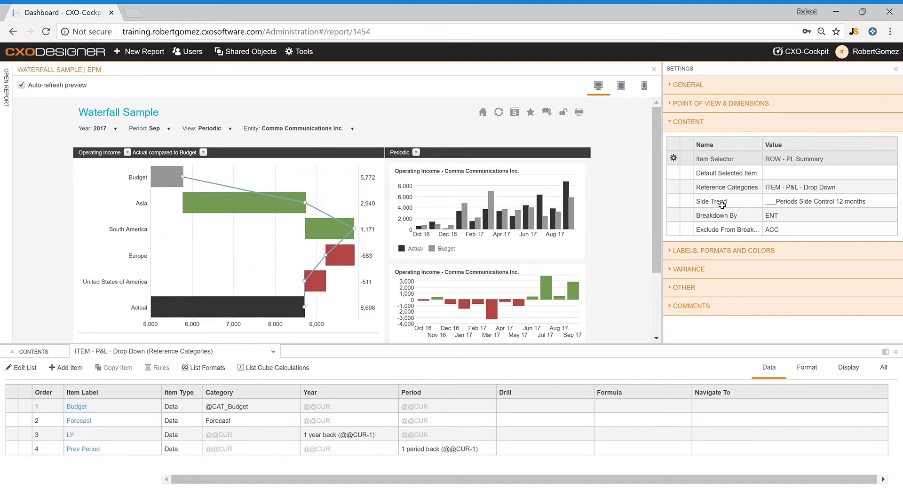
left_click(796, 190)
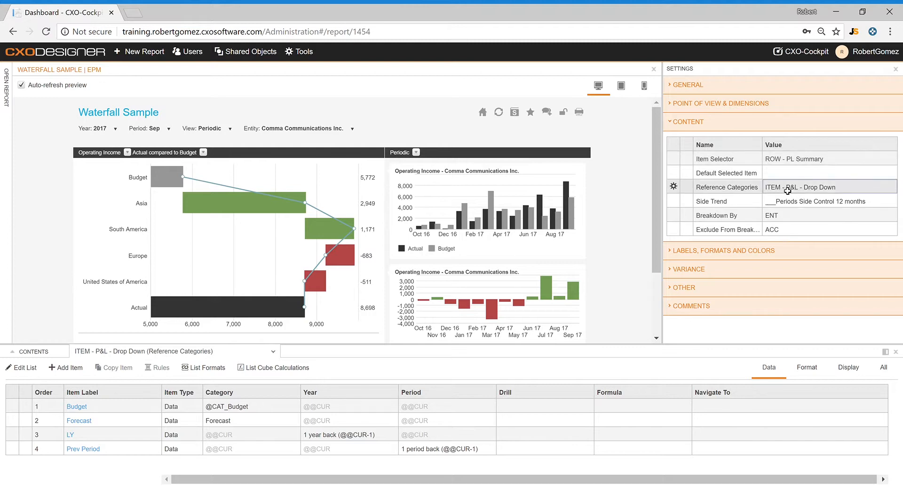
left_click(787, 190)
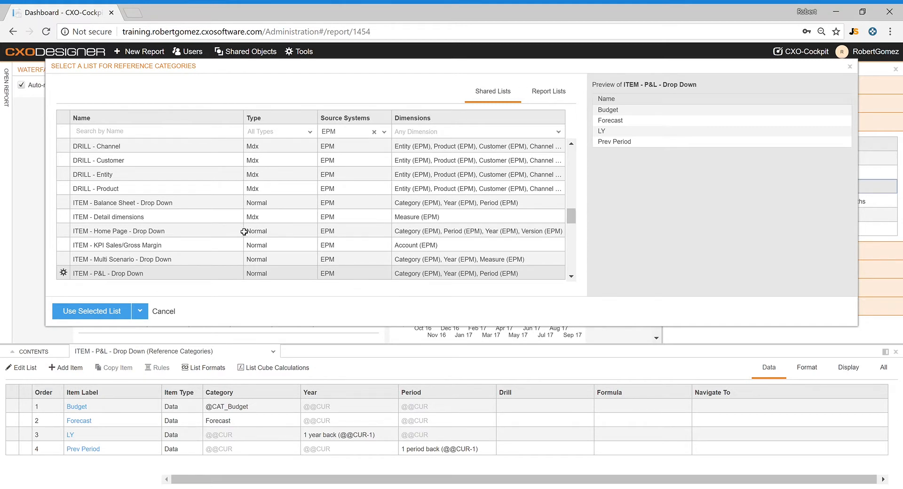
left_click(104, 277)
left_click(167, 313)
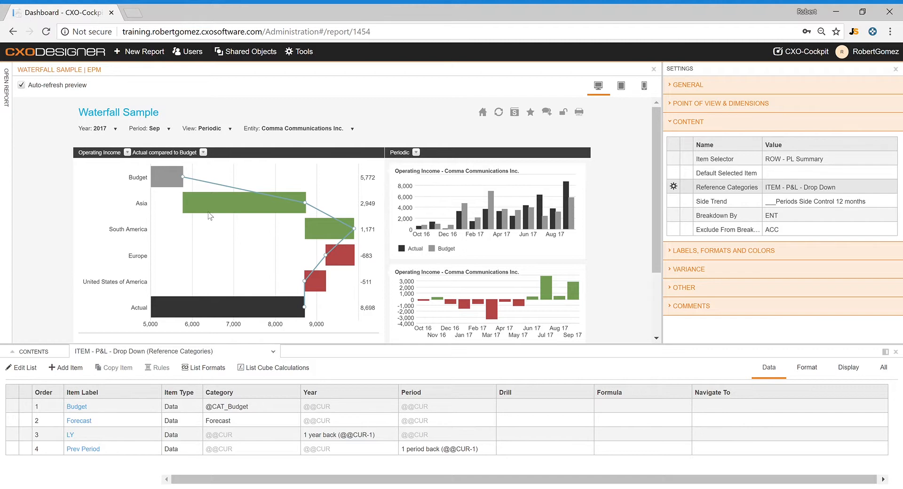
Hide the Contents pane to enlarge the preview and break the waterfall chart down by base members.
scroll(259, 144, "down", 1)
scroll(216, 165, "up", 1)
mouse_move(160, 166)
mouse_move(167, 314)
left_click(895, 352)
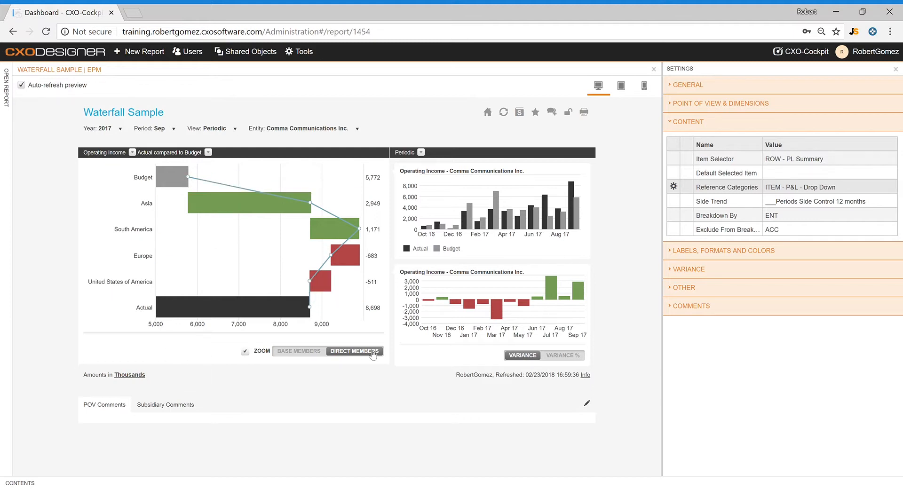
left_click(299, 352)
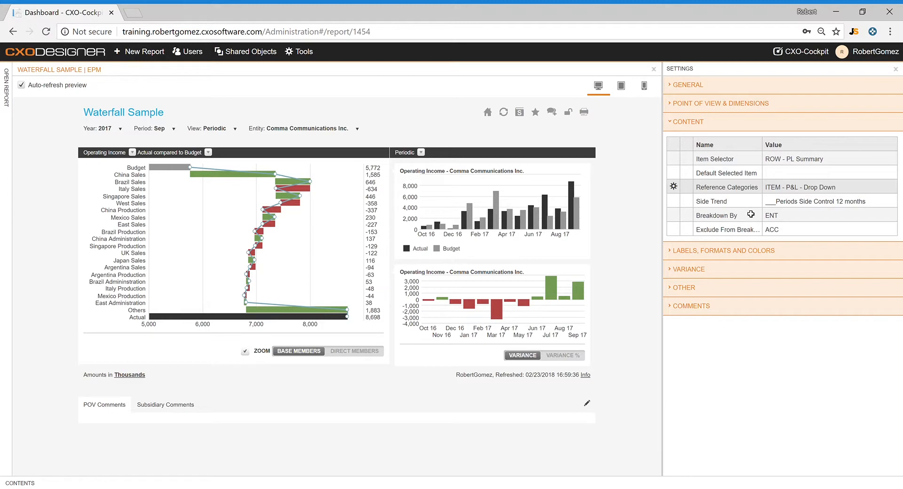
Review the ___Periods Side Control 12 months list assigned to Side Trend and close the list selection without changing it.
left_click(793, 204)
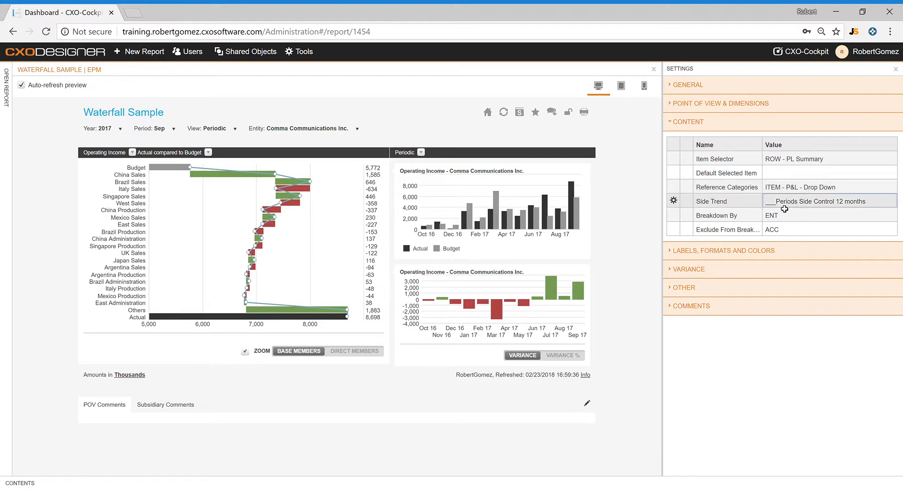
left_click(798, 205)
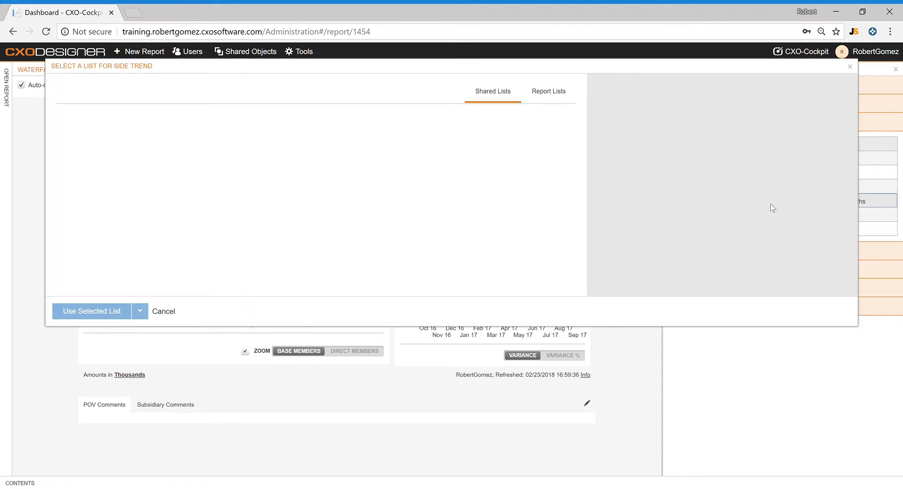
left_click(139, 192)
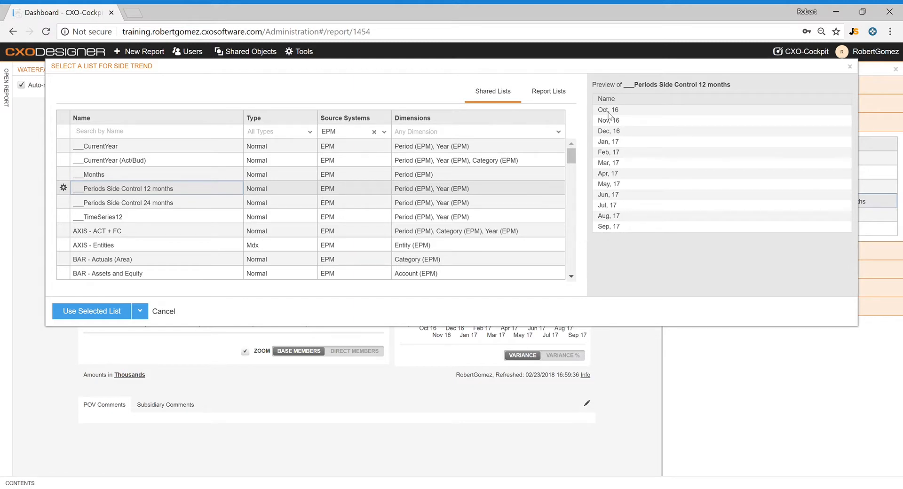
left_click(162, 311)
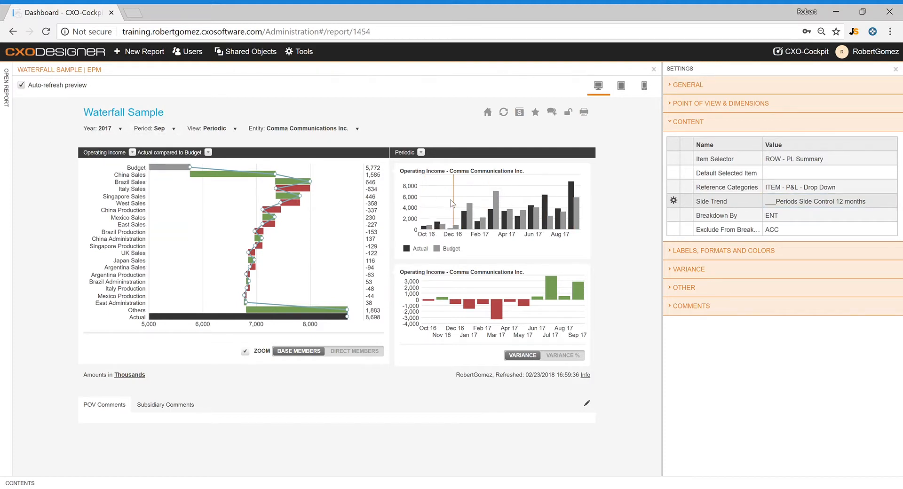
Zoom the periodic Actual and Budget chart into Dec 16 to Mar 17, then restore its full range.
left_click_drag(450, 203, 489, 207)
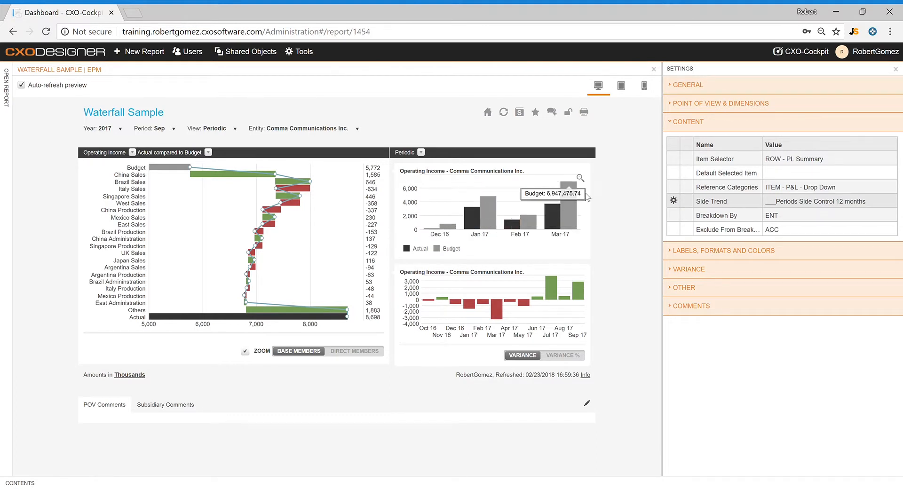
left_click(580, 178)
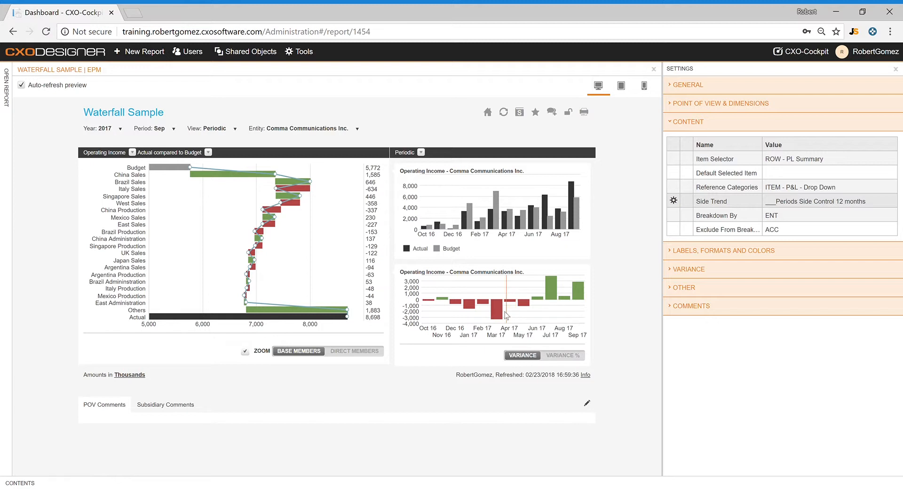
Show the periodic variance chart as Variance % and inspect the values of its monthly bars.
mouse_move(499, 312)
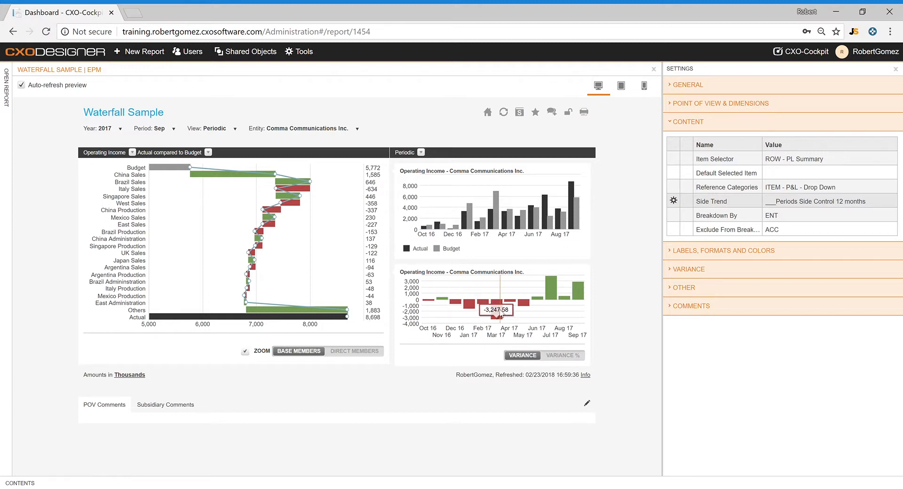
left_click(564, 356)
mouse_move(544, 311)
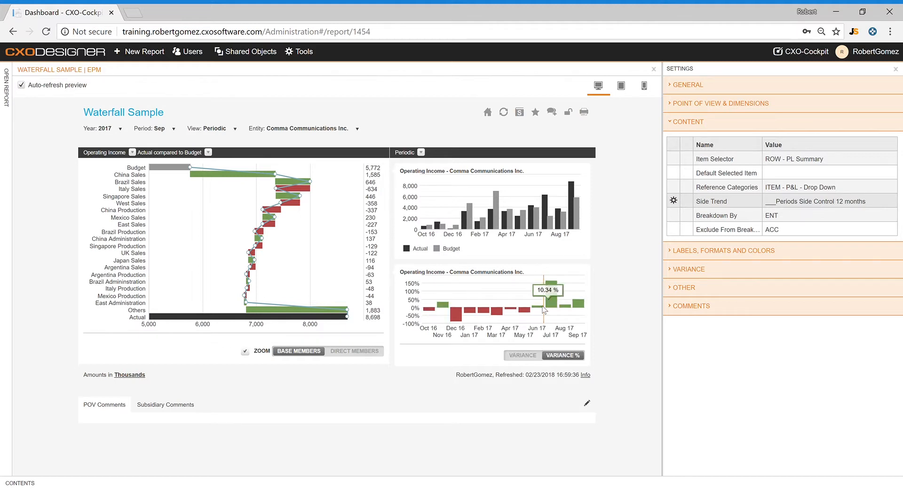
mouse_move(515, 313)
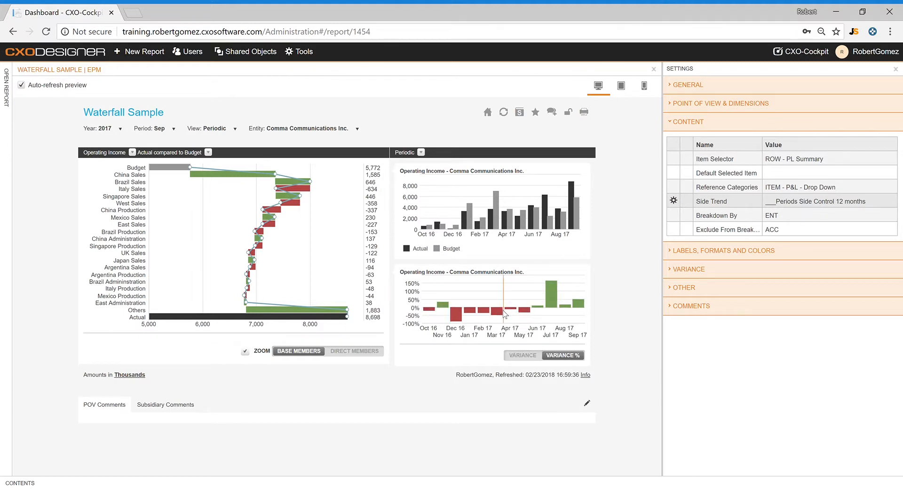